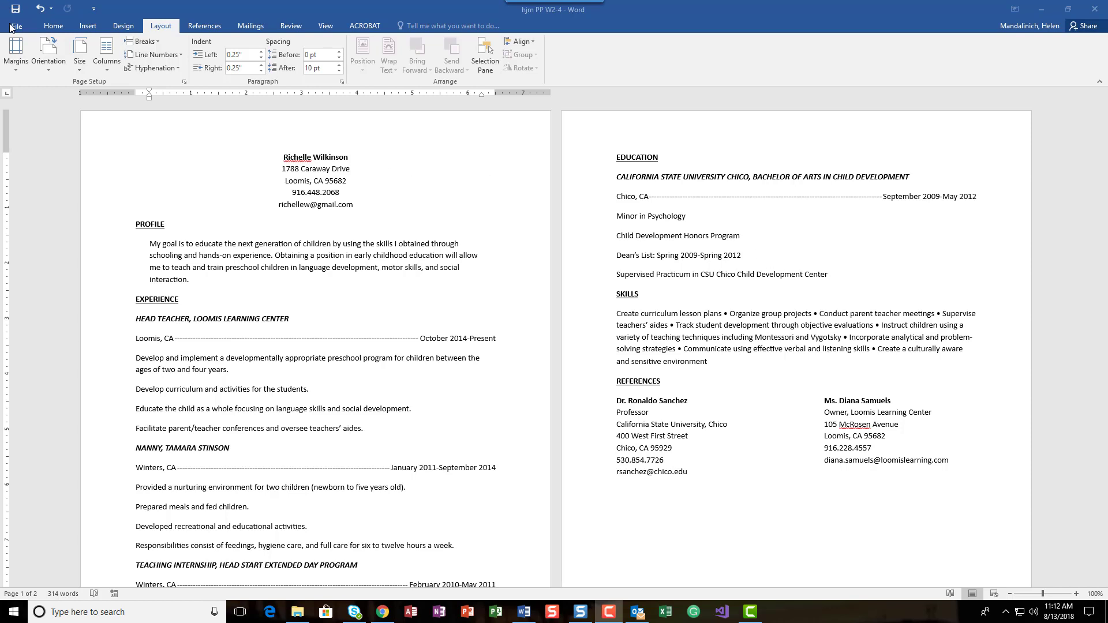
# Set the document's Title property to the resume owner's full name and return to the document.
pyautogui.click(17, 31)
pyautogui.click(16, 28)
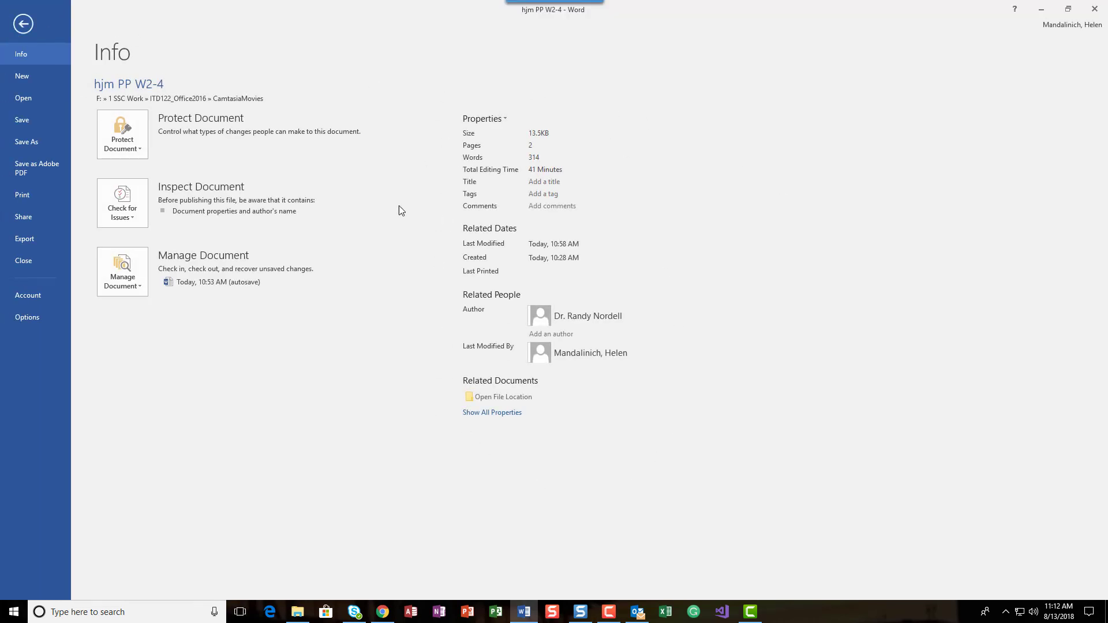
pyautogui.click(541, 182)
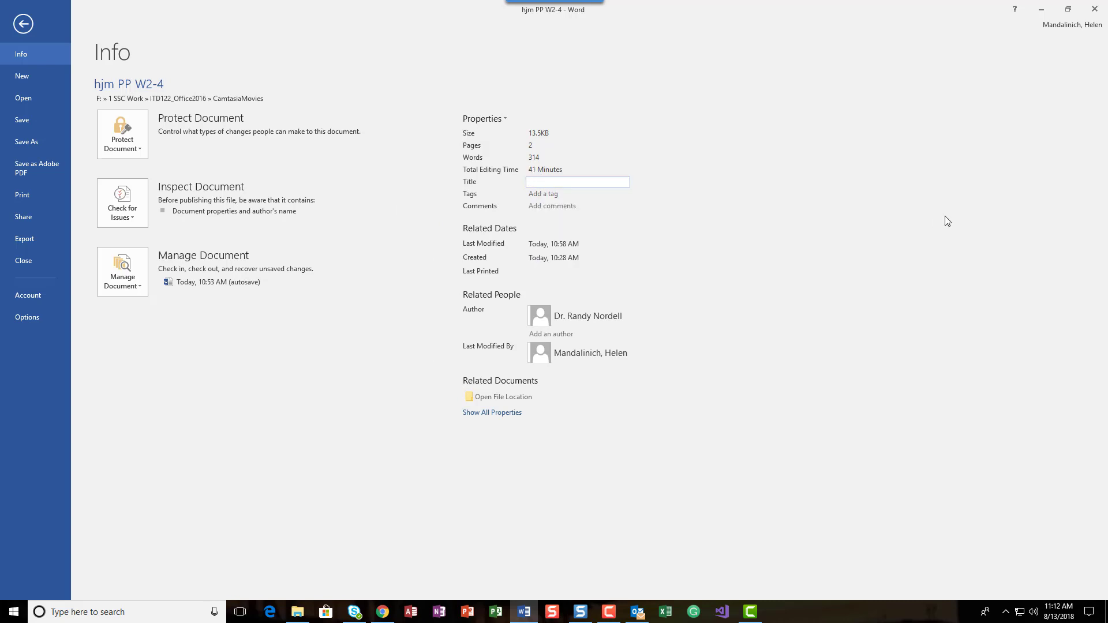
pyautogui.write('Richelle Wilkinson')
pyautogui.press('Tab')
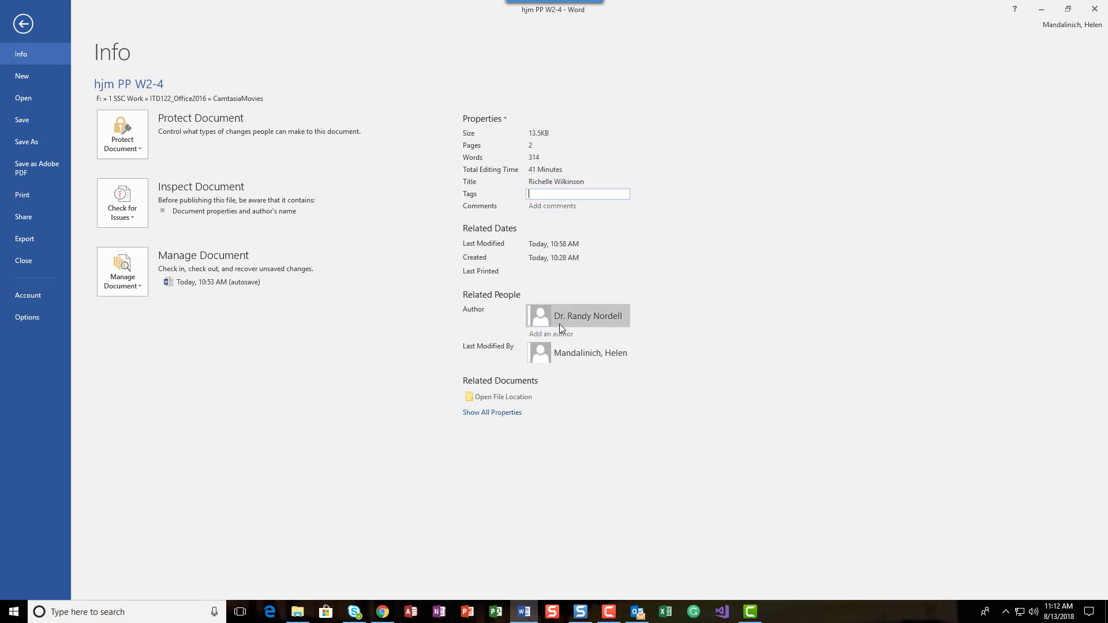
pyautogui.moveTo(559, 325)
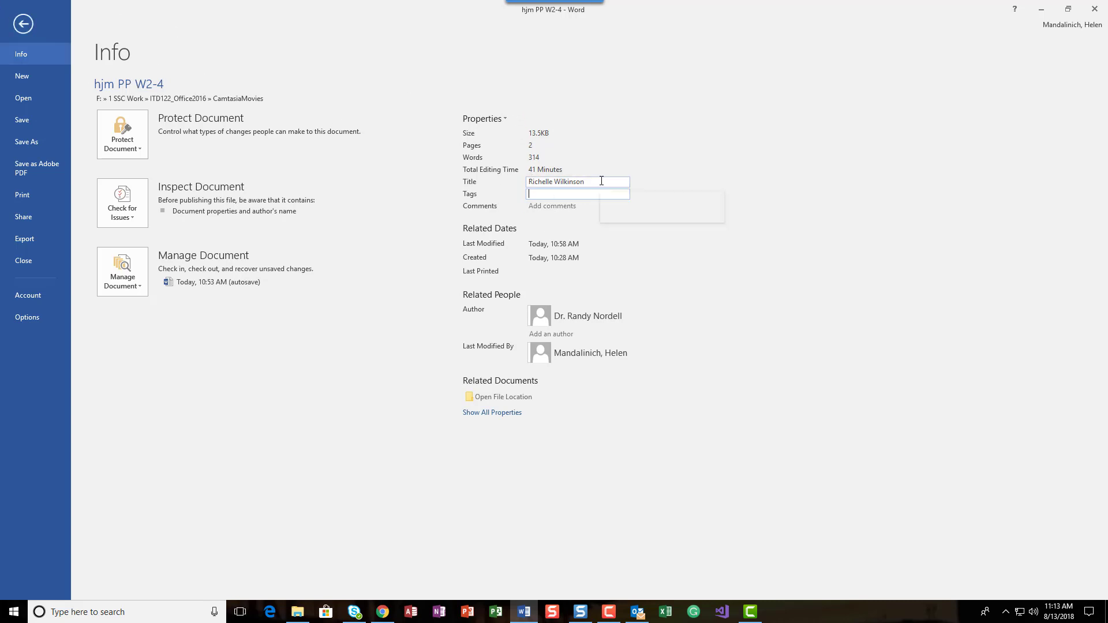
pyautogui.click(23, 25)
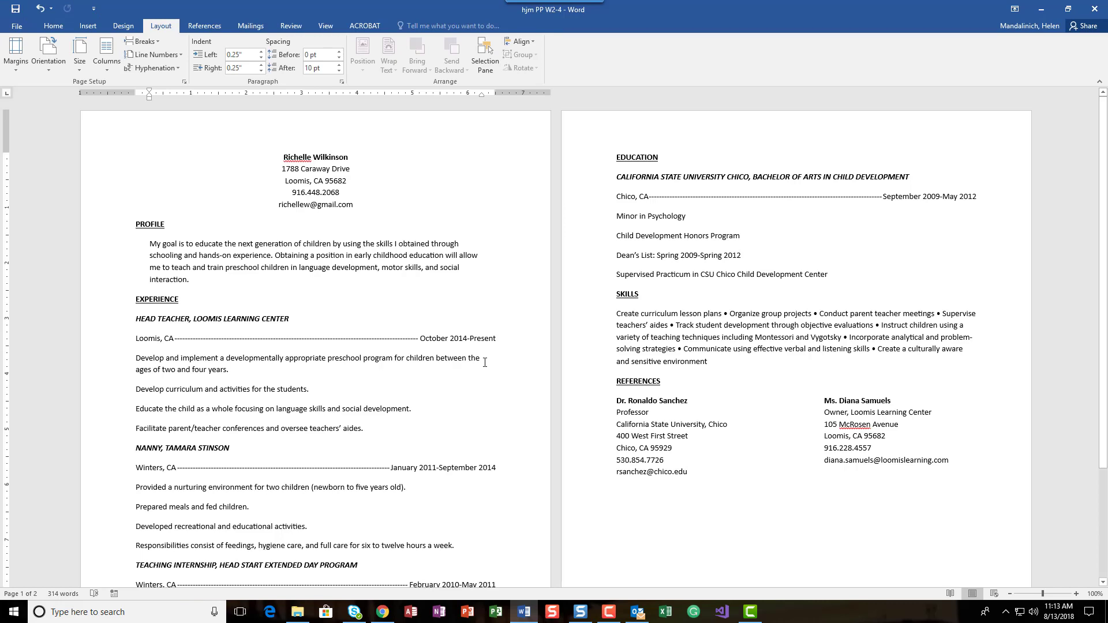
pyautogui.click(261, 158)
pyautogui.click(81, 27)
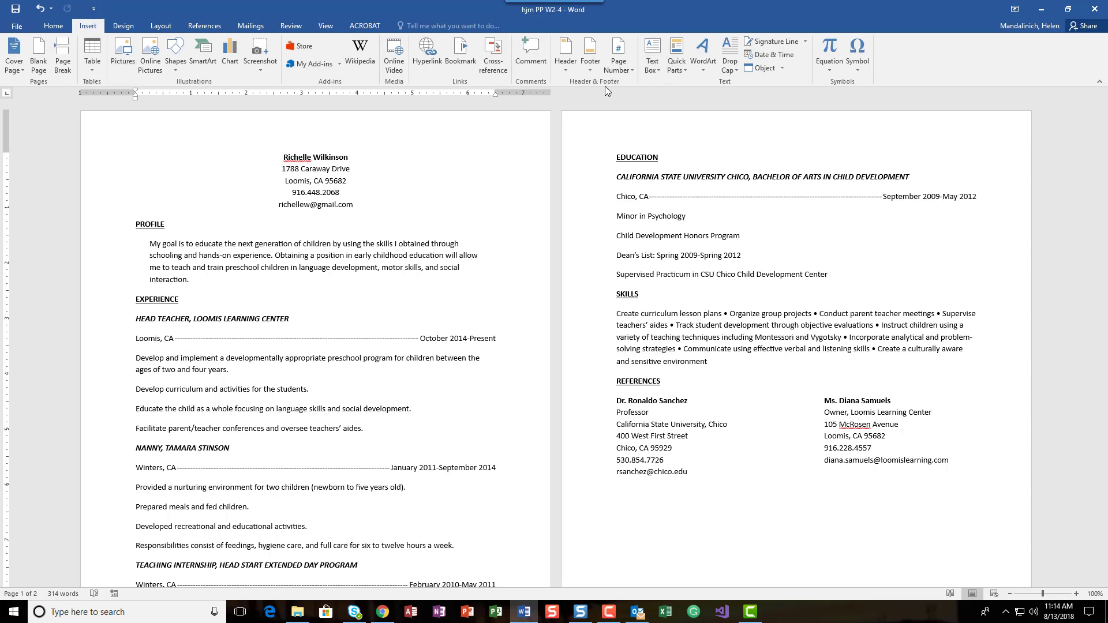
pyautogui.click(566, 65)
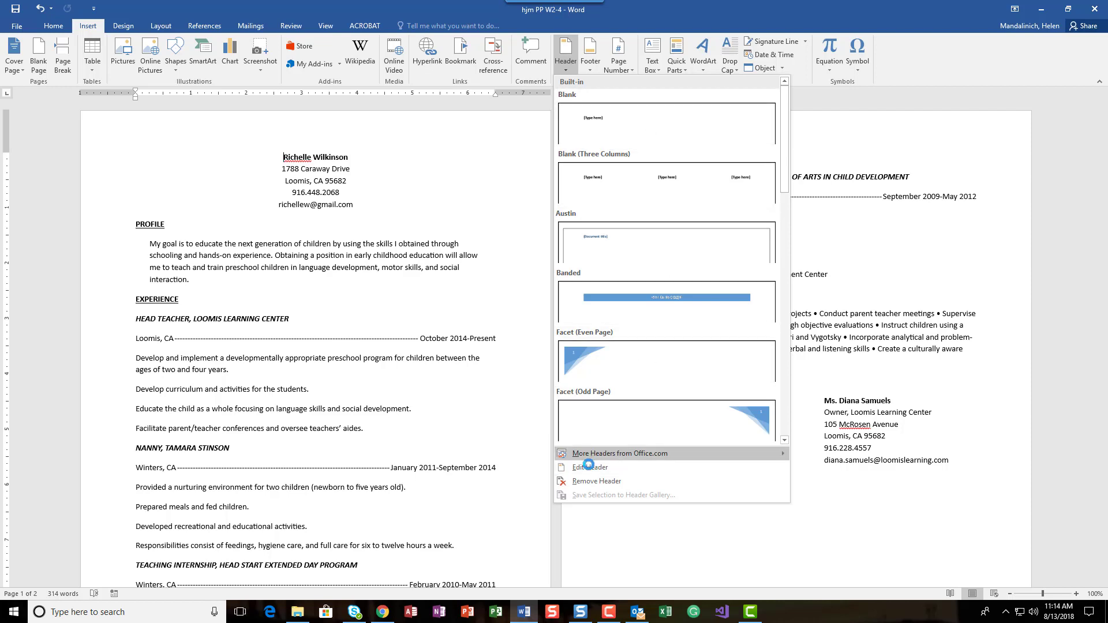
pyautogui.click(588, 471)
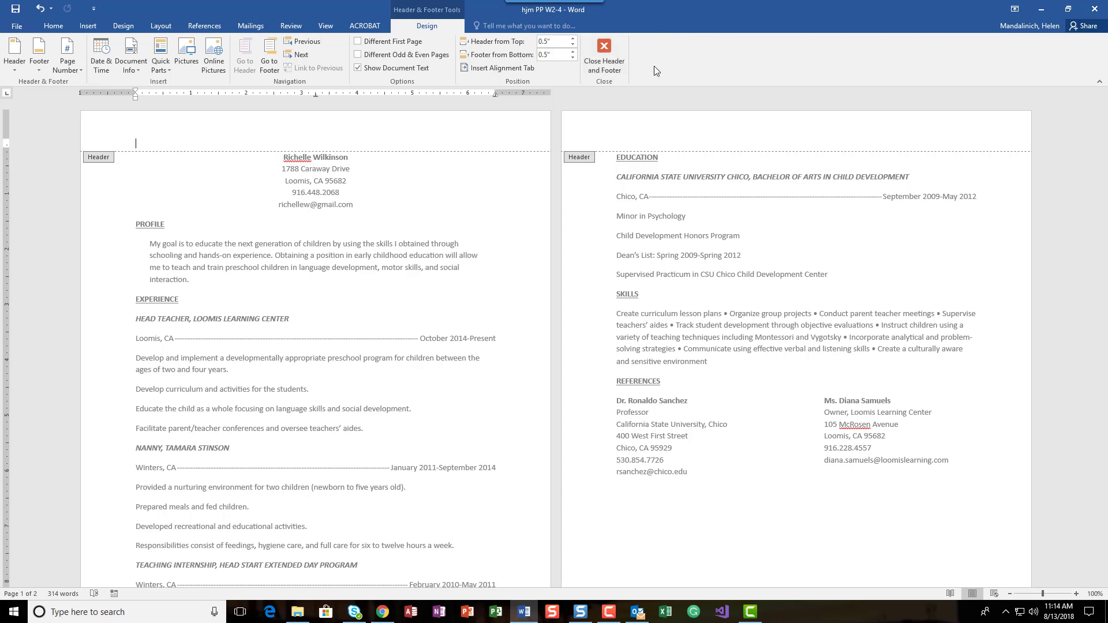
pyautogui.click(614, 53)
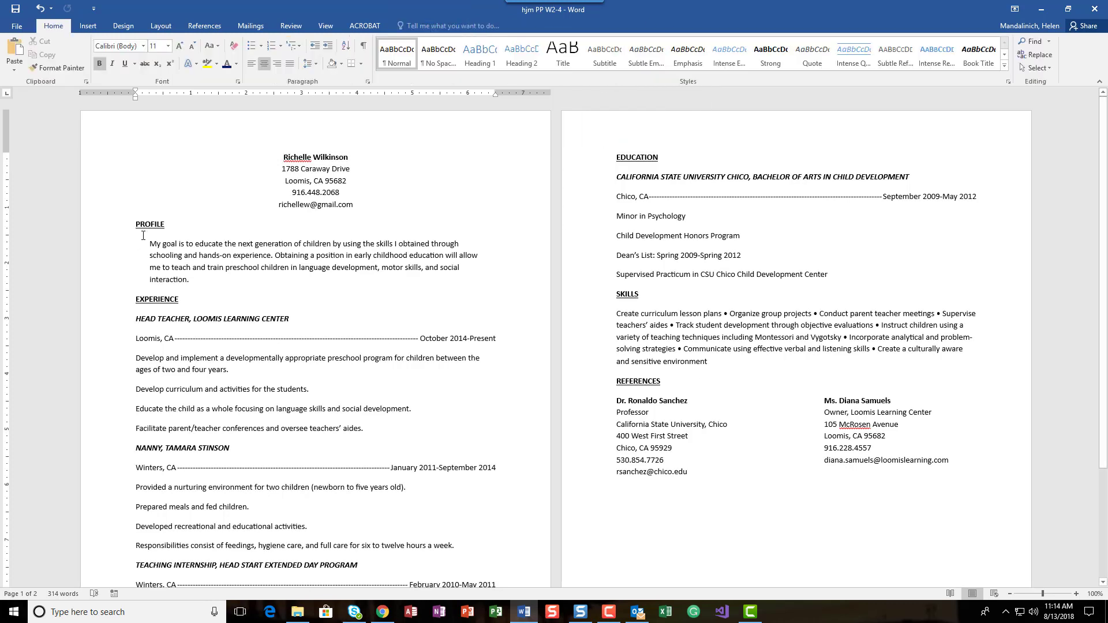
# Open the page header for editing.
pyautogui.click(88, 25)
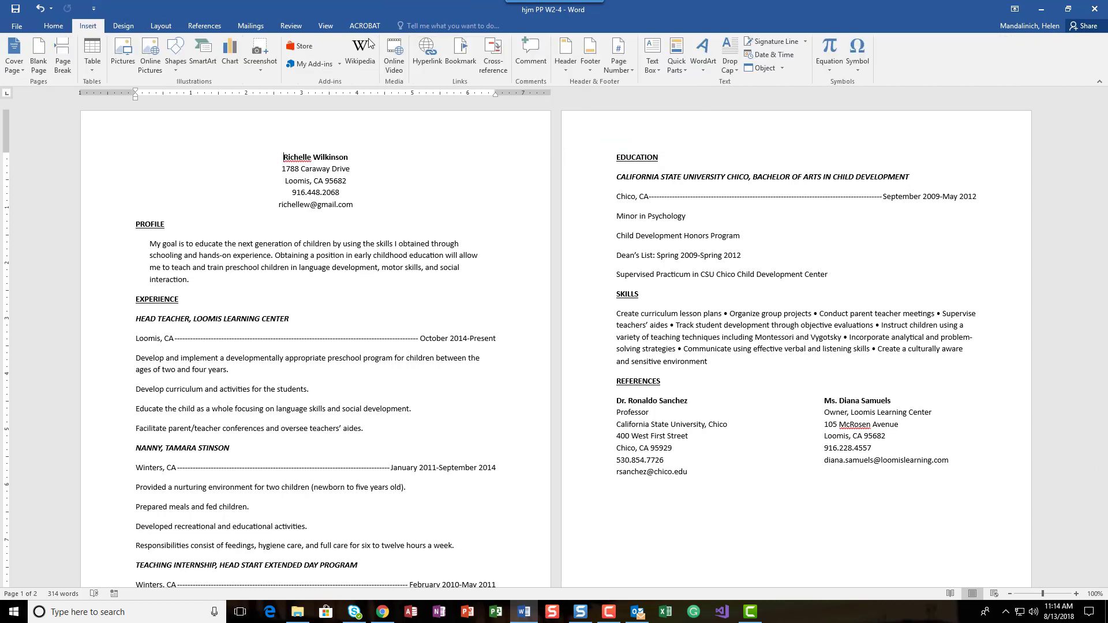
pyautogui.click(570, 68)
pyautogui.click(595, 467)
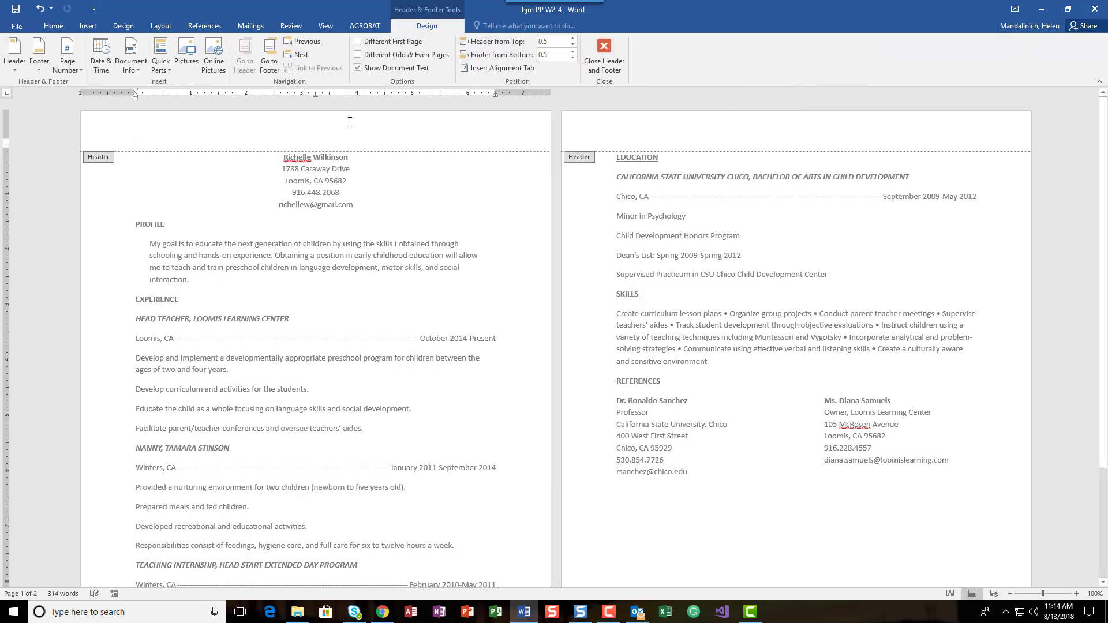
pyautogui.doubleClick(373, 255)
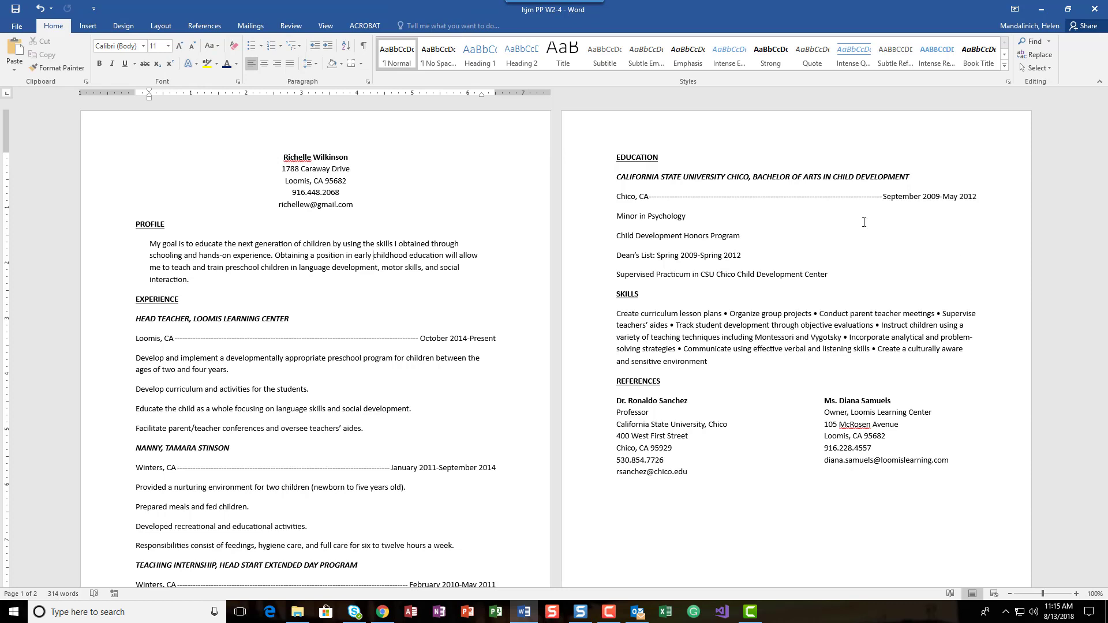
pyautogui.doubleClick(352, 123)
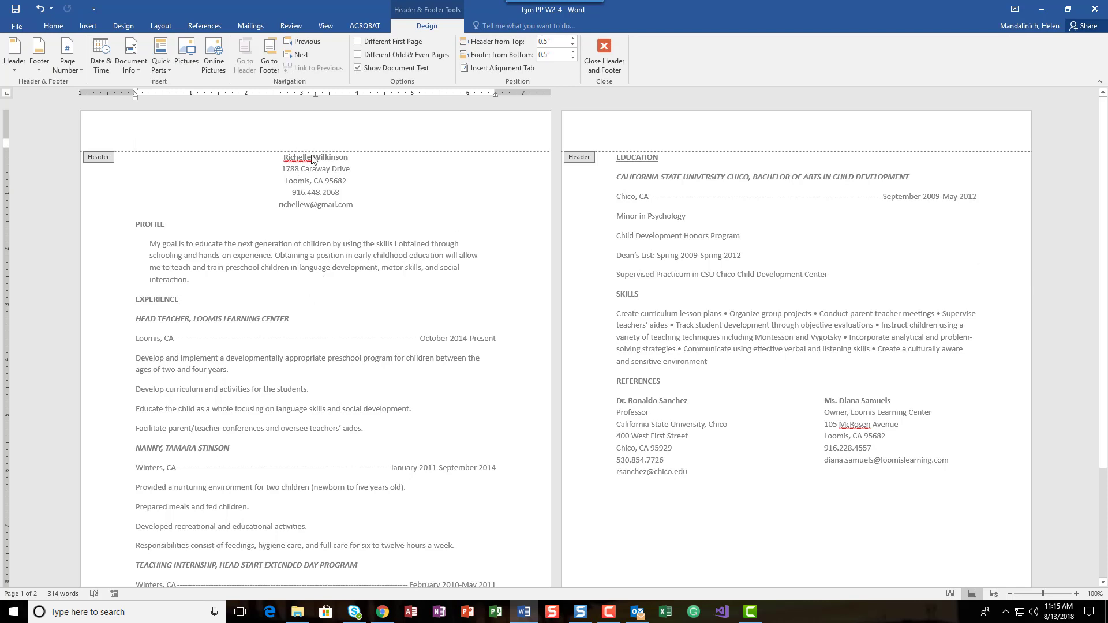
pyautogui.doubleClick(320, 257)
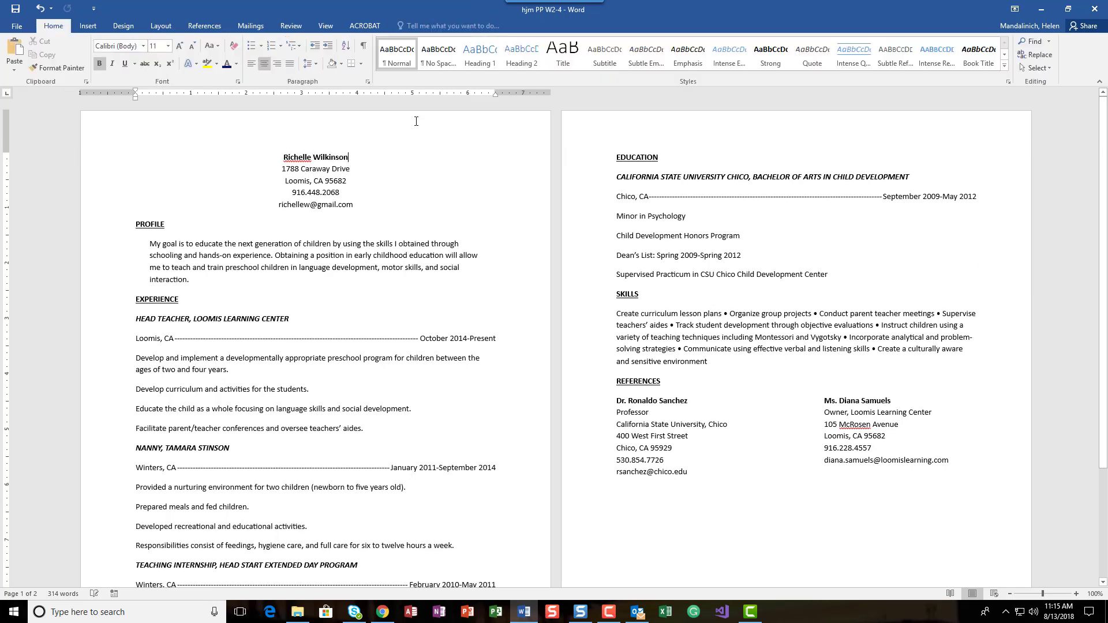
pyautogui.doubleClick(418, 118)
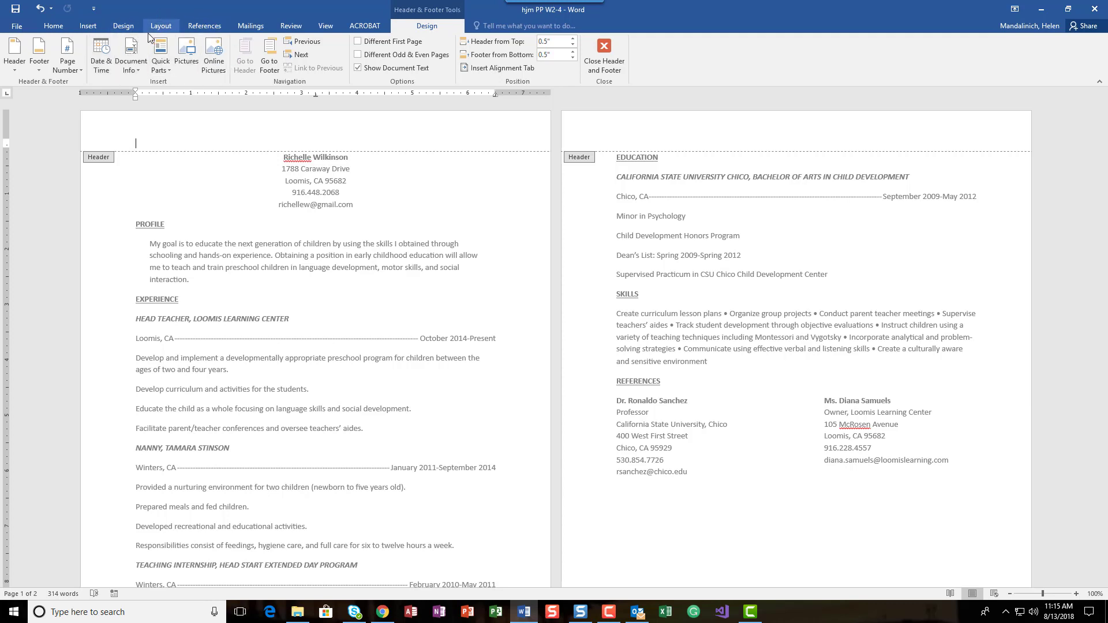
# Insert the Document Title field in the header, then tab to the right side and enter Page.
pyautogui.click(137, 70)
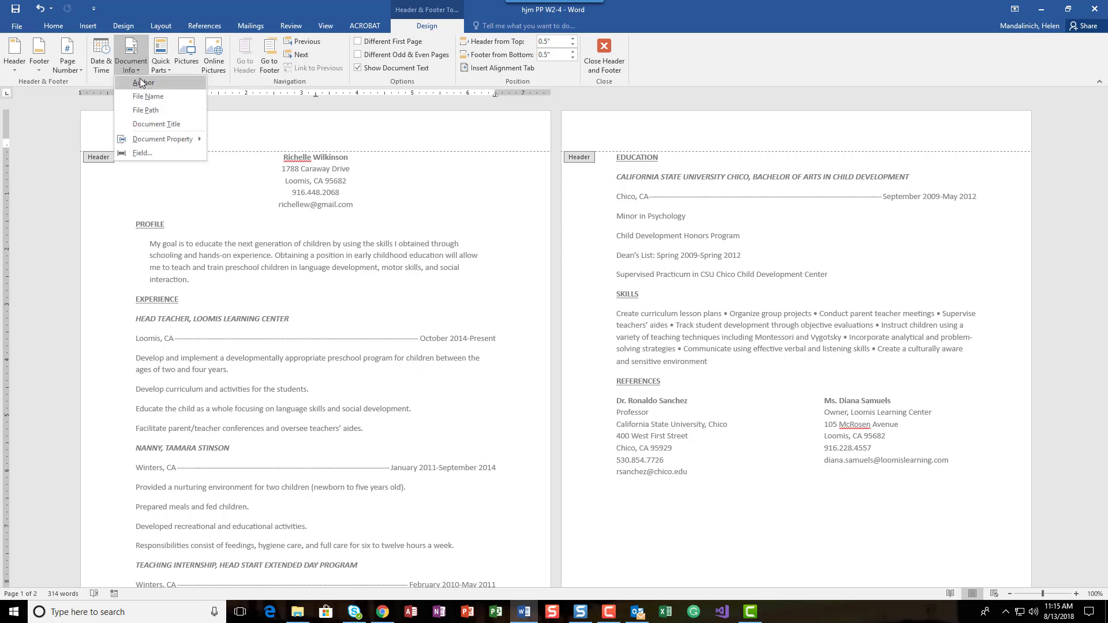
pyautogui.click(145, 124)
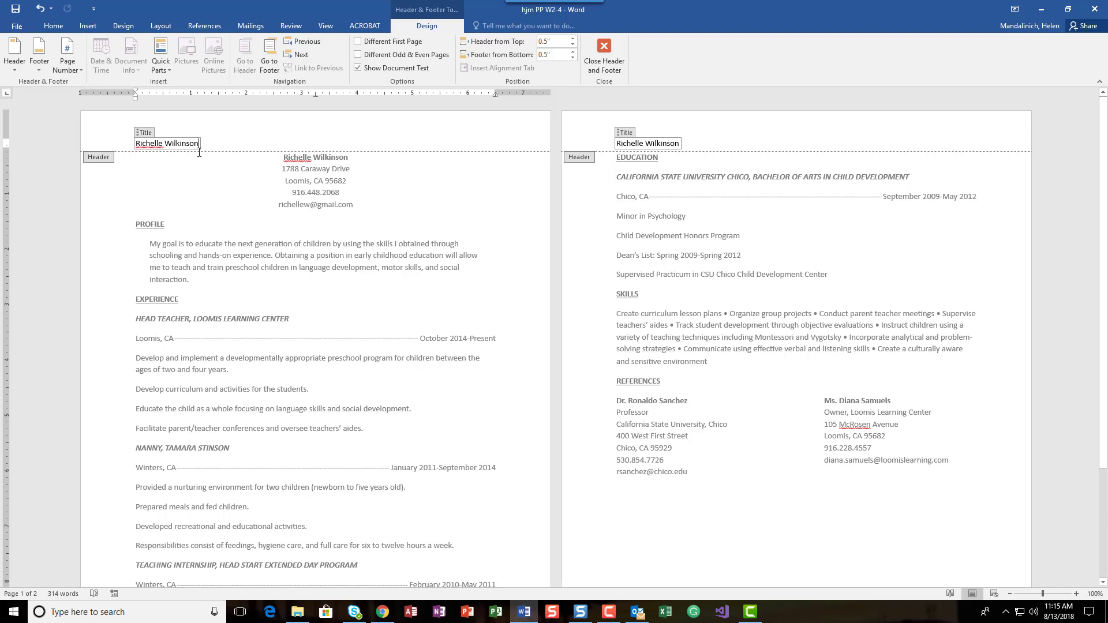
pyautogui.click(245, 137)
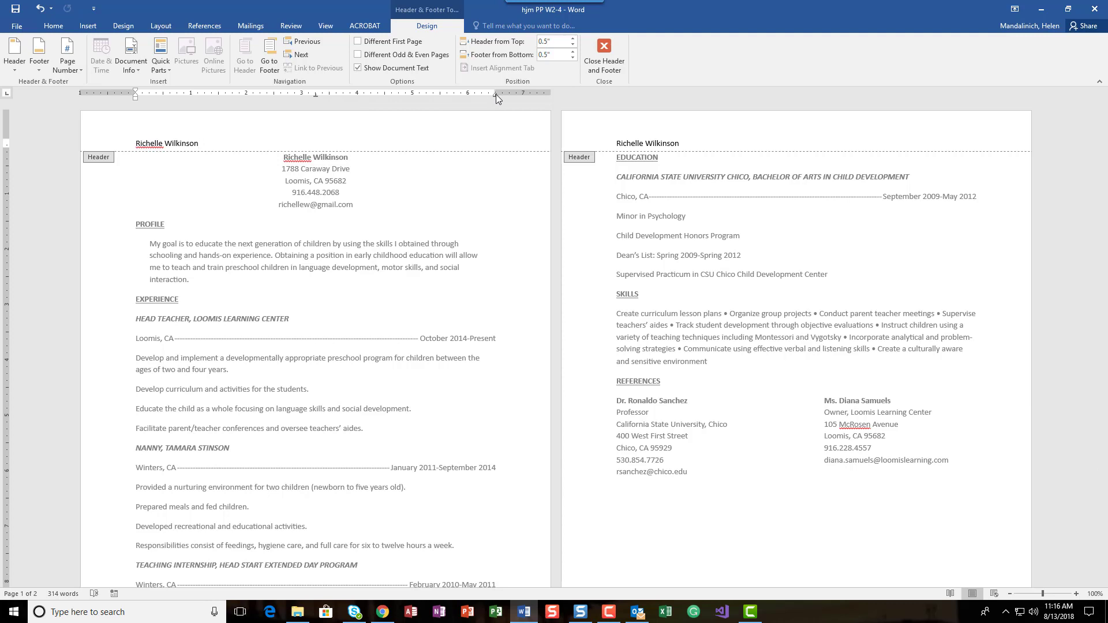
pyautogui.press('Tab')
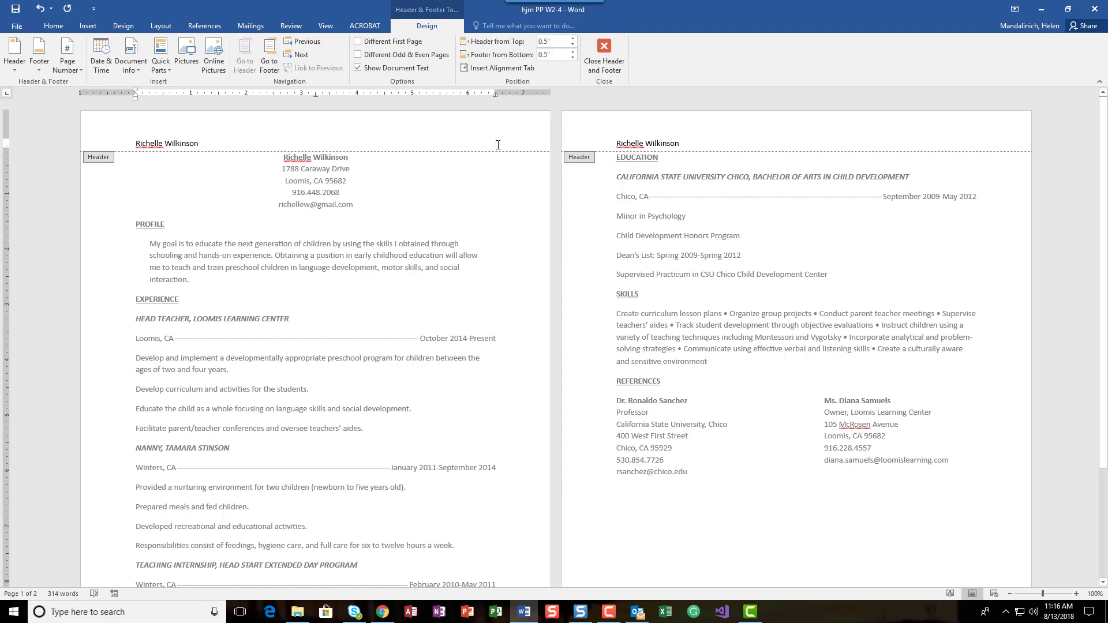
pyautogui.write('Page')
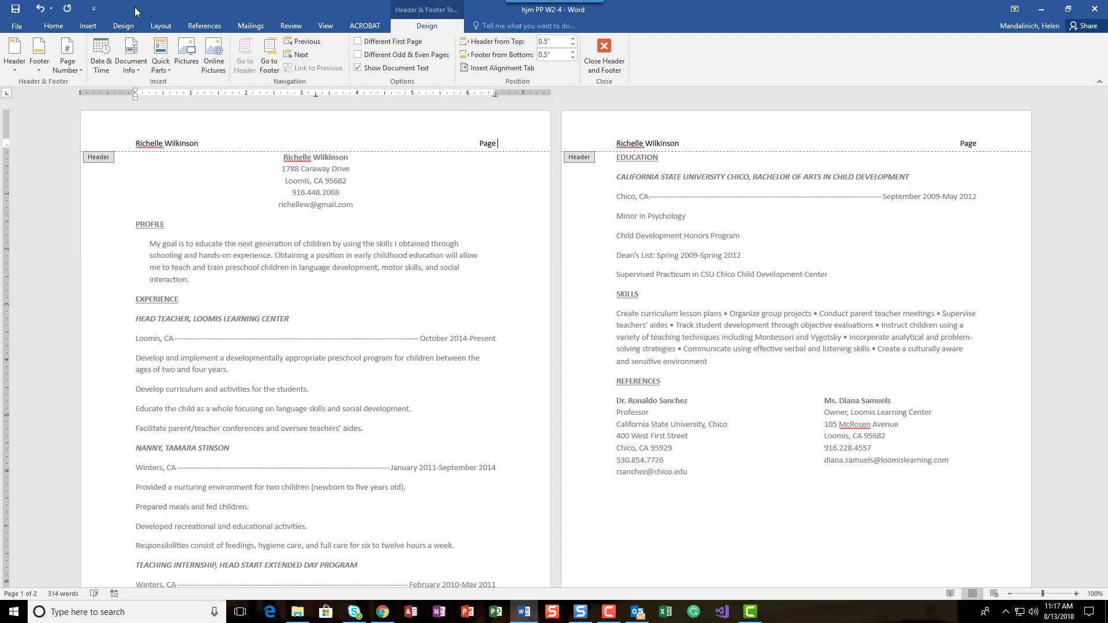
# Insert a Plain Number page number at the current position and enter of after it.
pyautogui.click(80, 64)
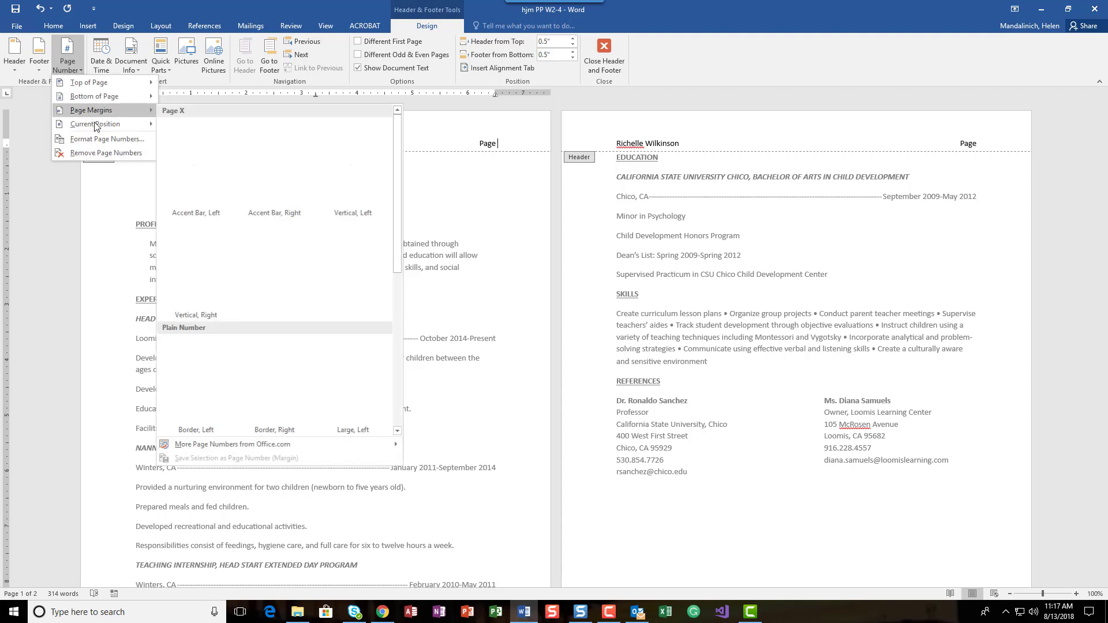
pyautogui.moveTo(95, 126)
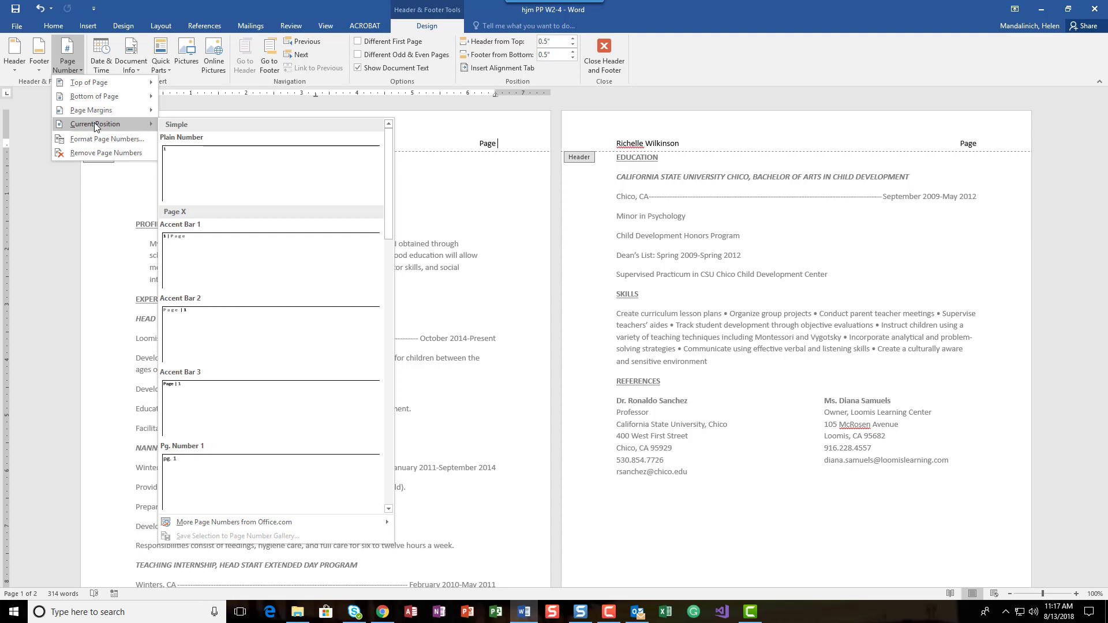
pyautogui.click(274, 192)
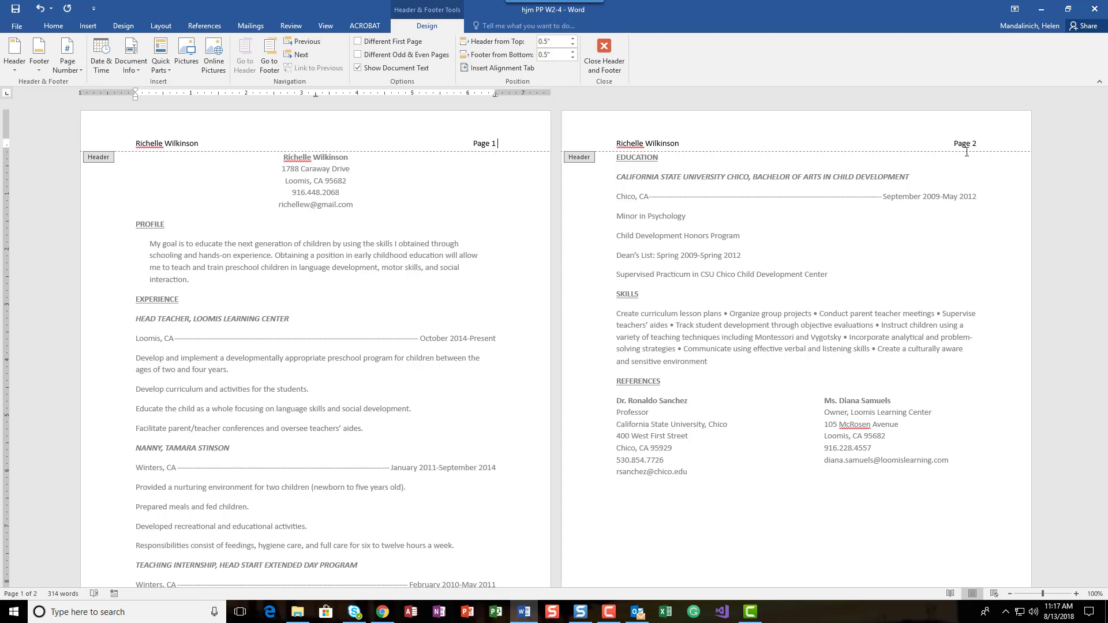
pyautogui.write('of')
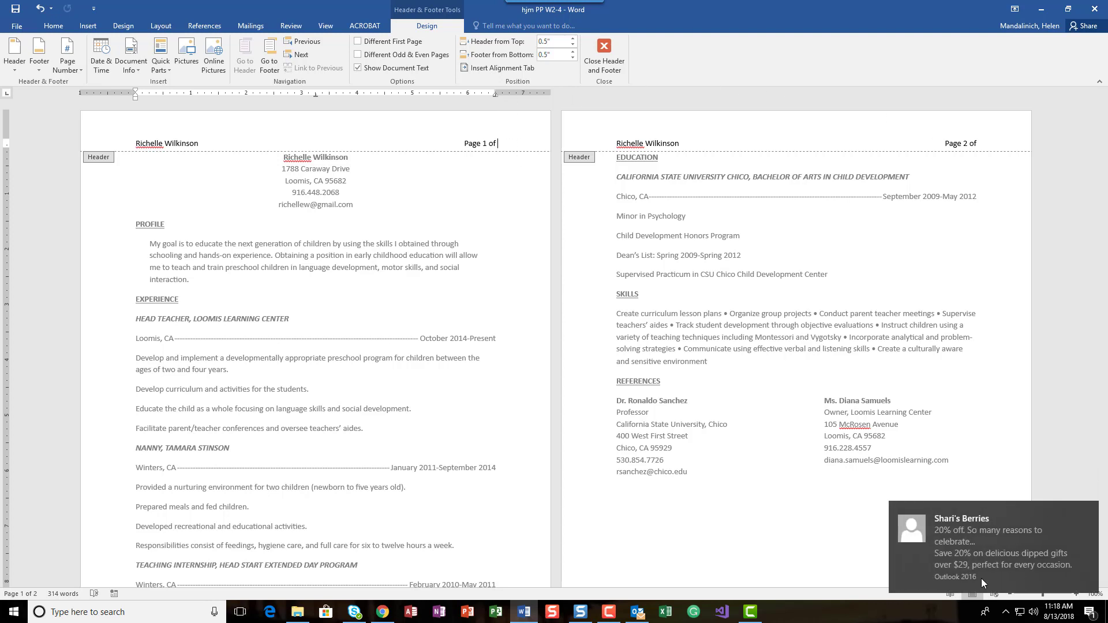
pyautogui.click(1093, 508)
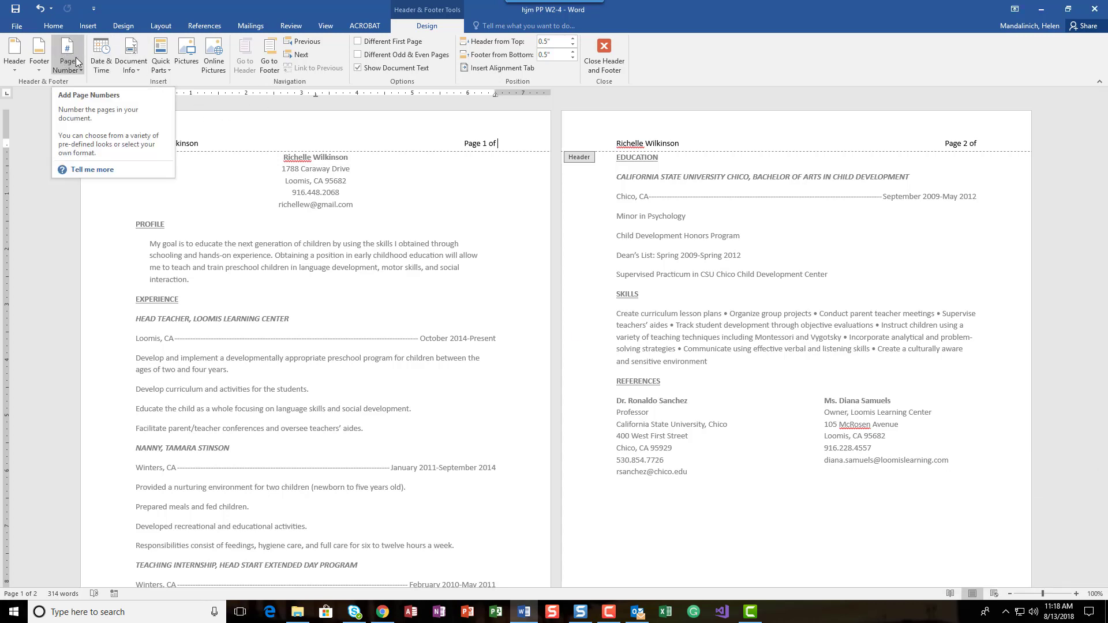
# Insert a NumPages field with the 1, 2, 3 format after of.
pyautogui.click(140, 69)
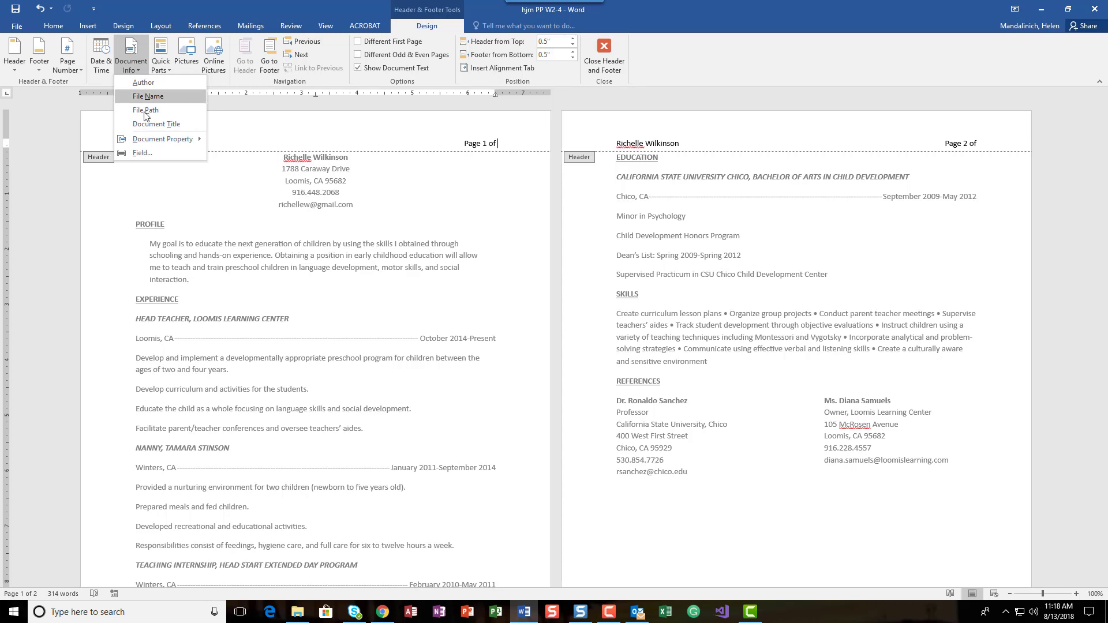
pyautogui.click(133, 154)
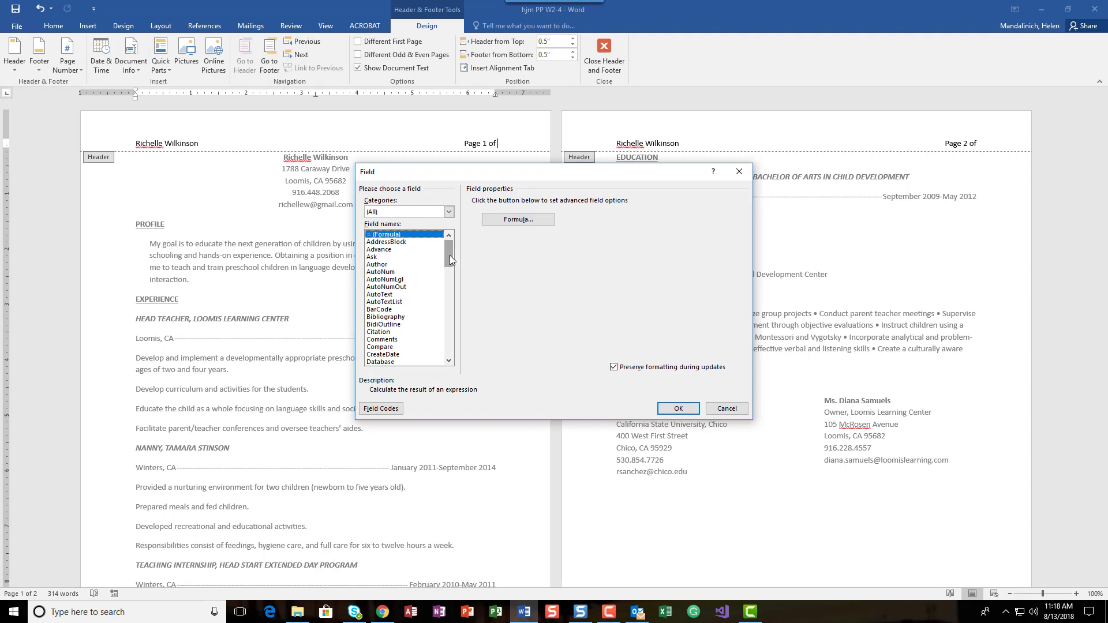
pyautogui.scroll(-12, 449, 255)
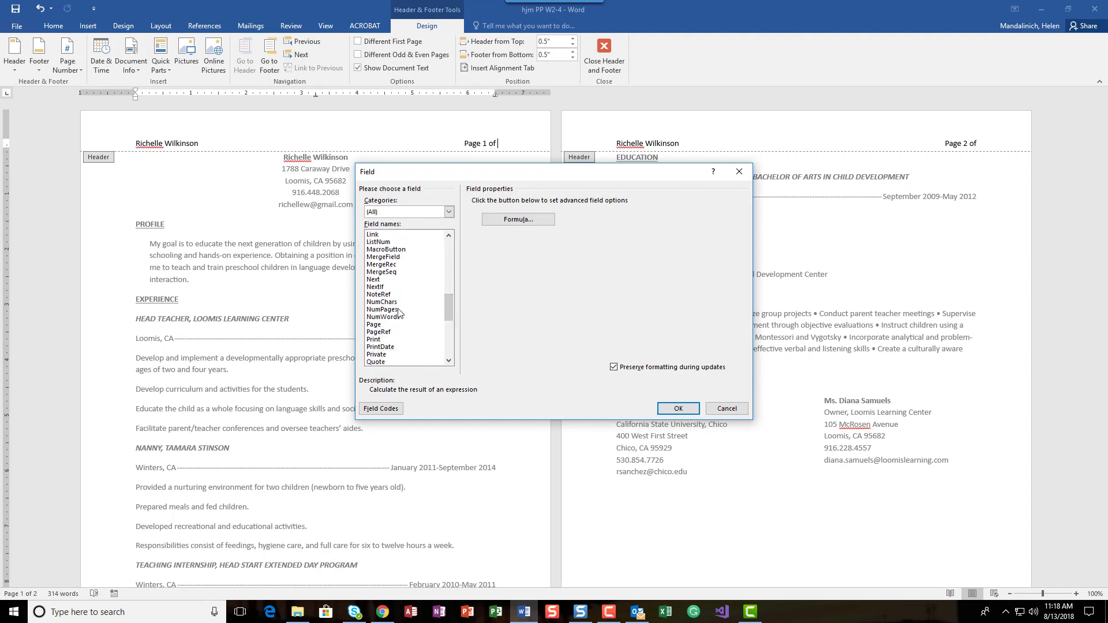
pyautogui.click(398, 310)
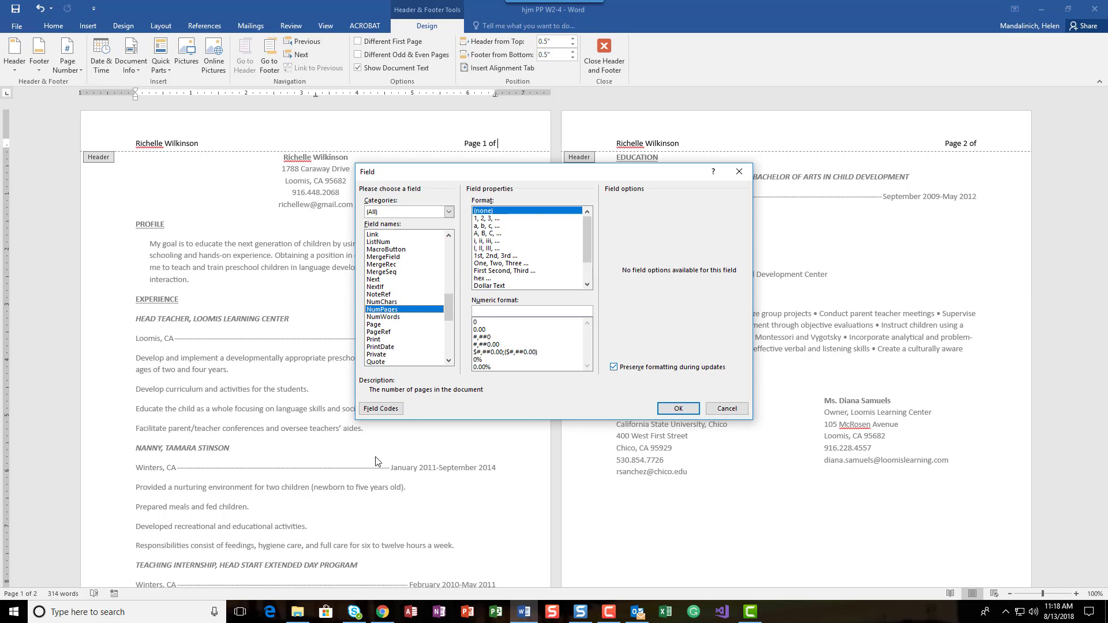
pyautogui.click(398, 280)
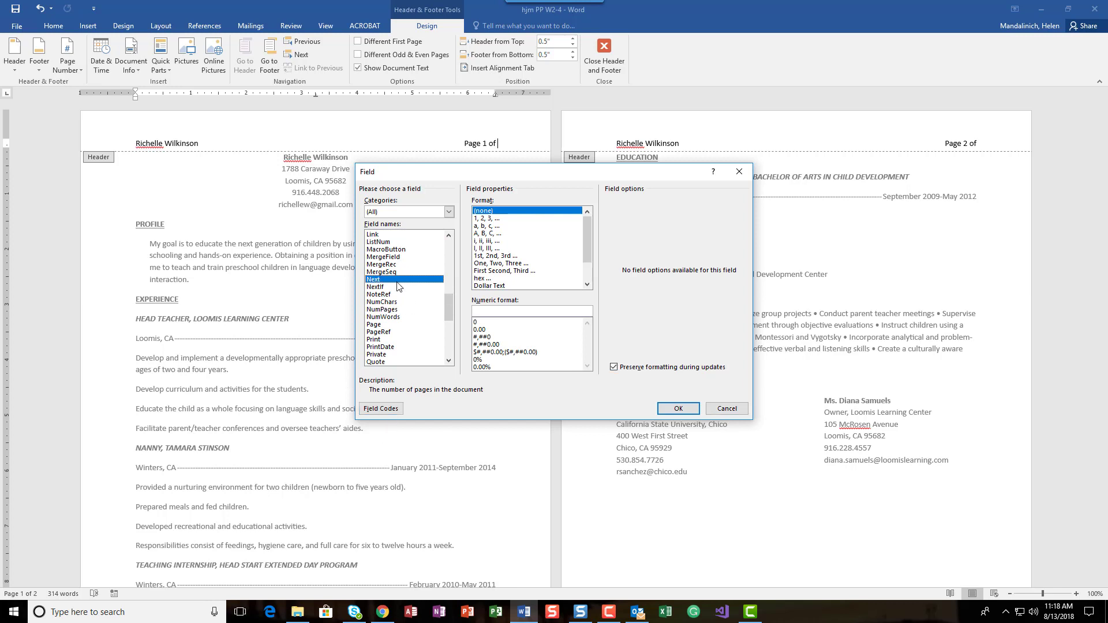
pyautogui.click(390, 310)
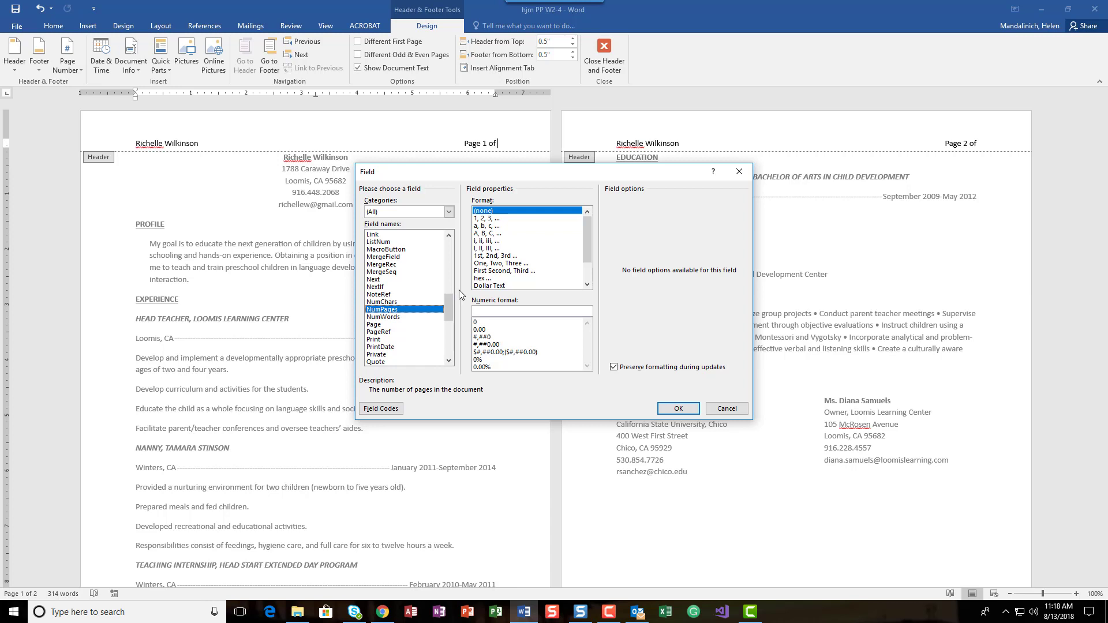
pyautogui.click(491, 219)
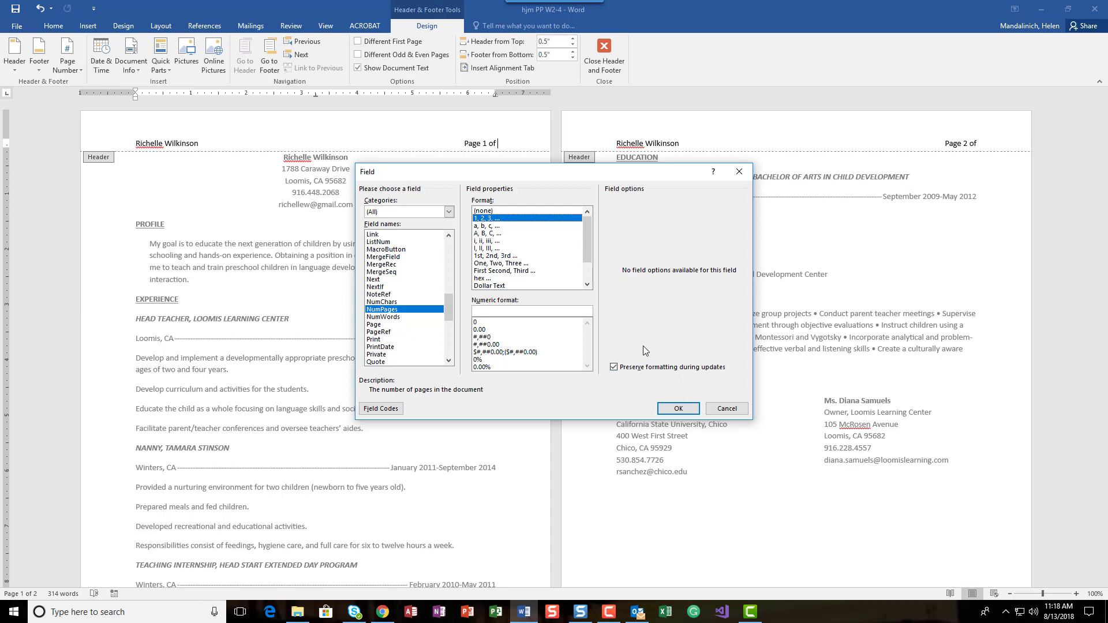
pyautogui.click(666, 409)
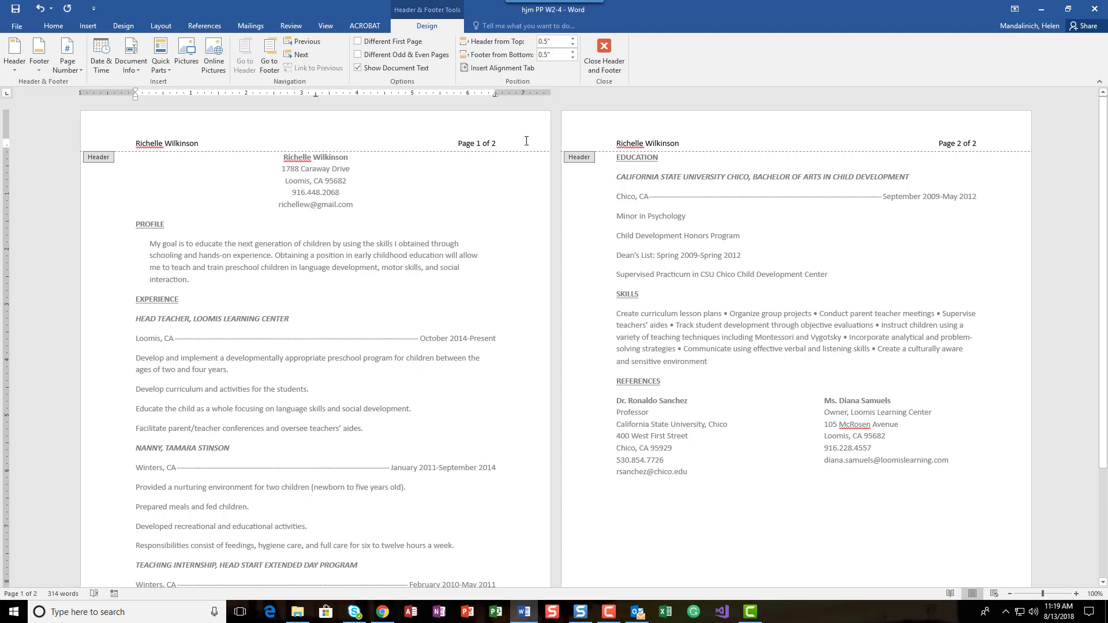
# Add an empty line below the header text.
pyautogui.press('Return')
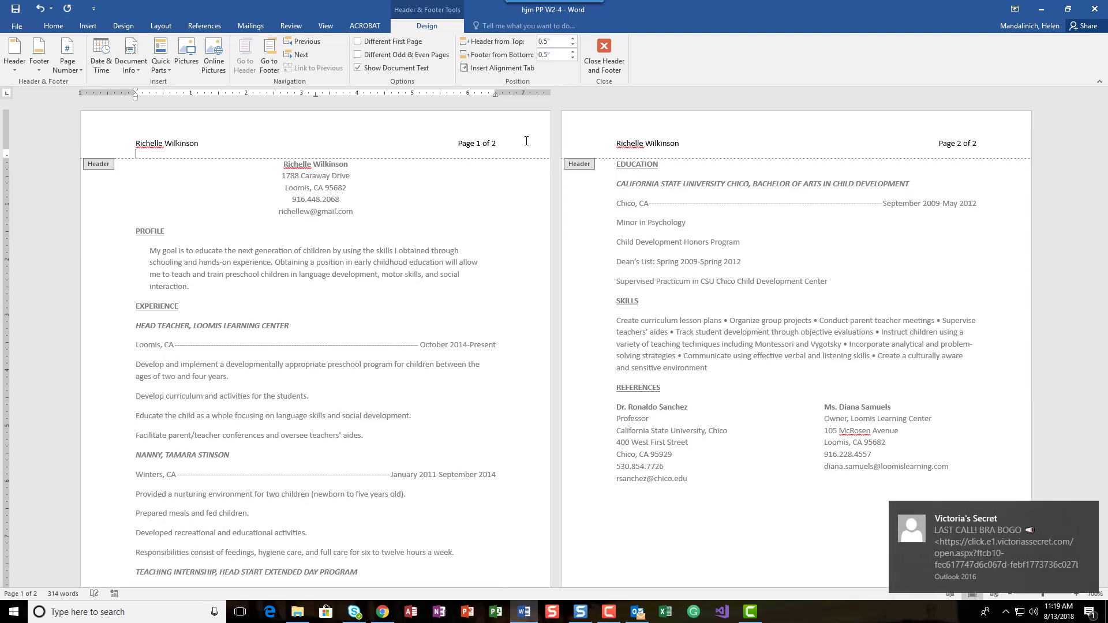
pyautogui.click(1091, 516)
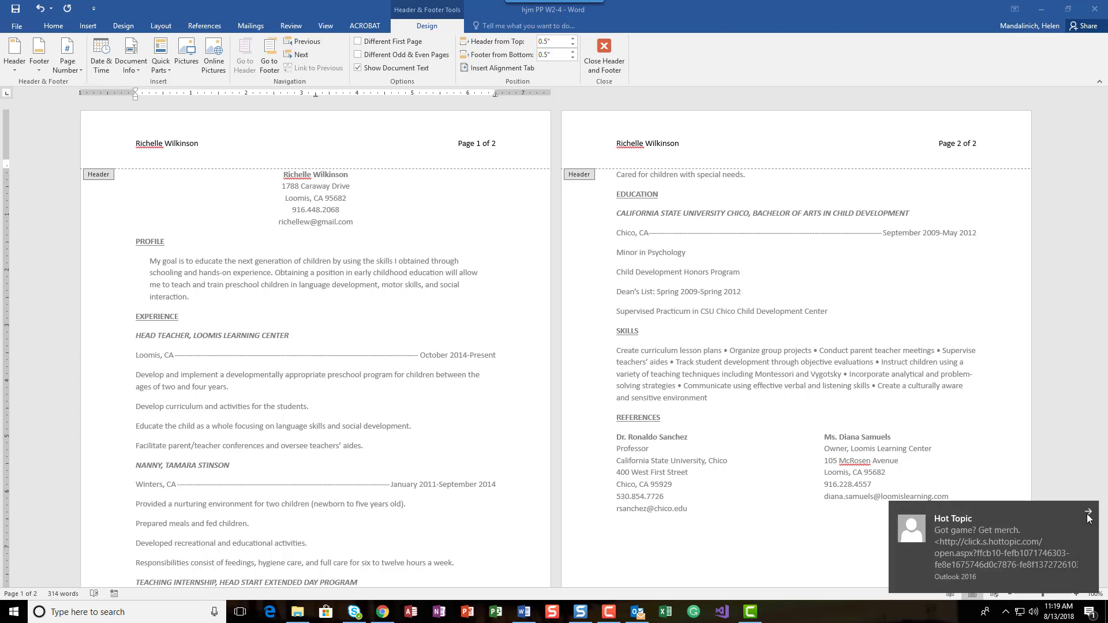
pyautogui.click(1089, 518)
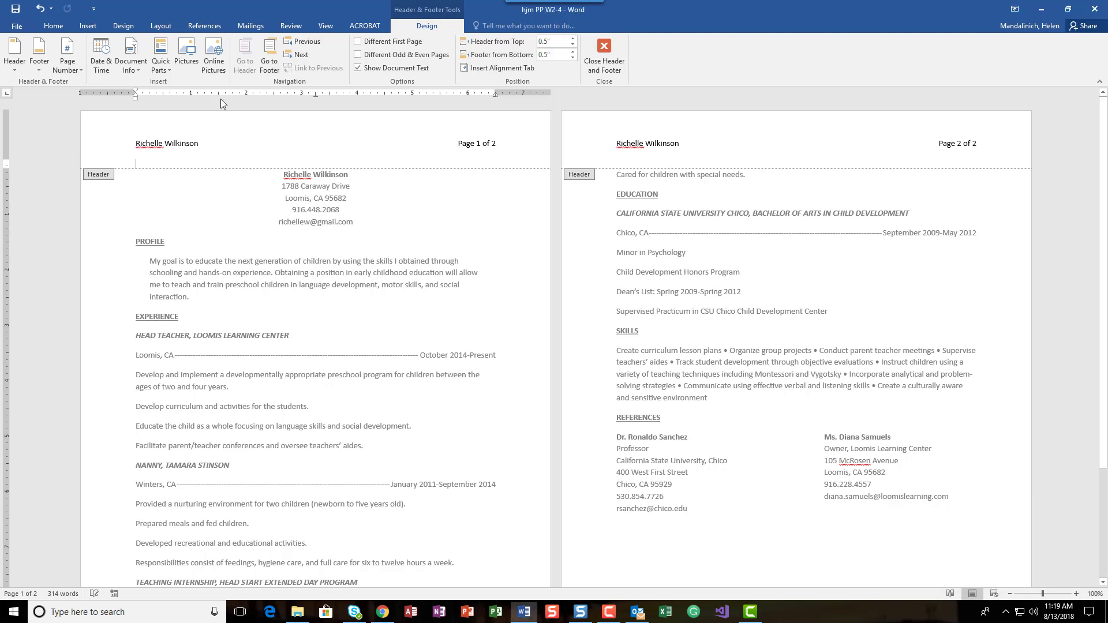
pyautogui.click(178, 163)
# Enable a different first-page header, close header editing, and save the document.
pyautogui.click(361, 46)
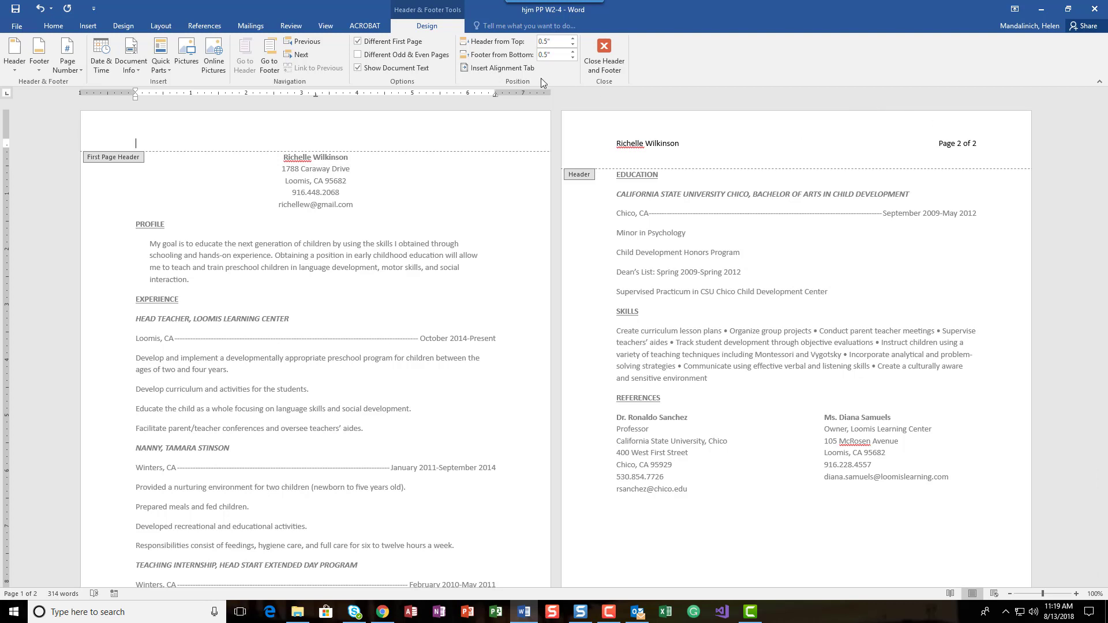
pyautogui.click(602, 57)
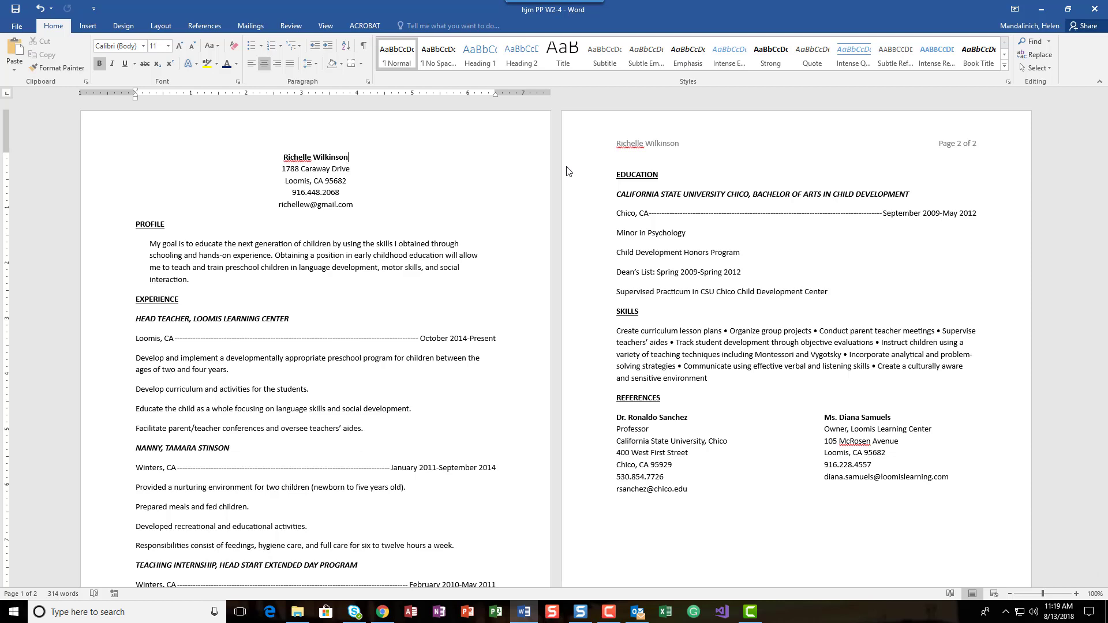
pyautogui.click(15, 9)
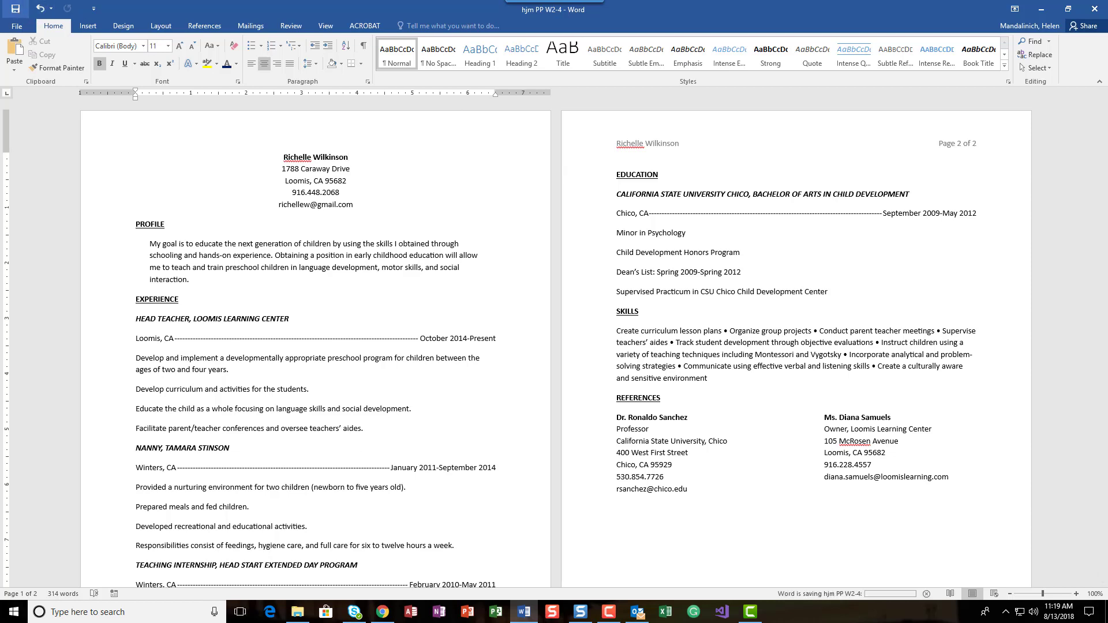